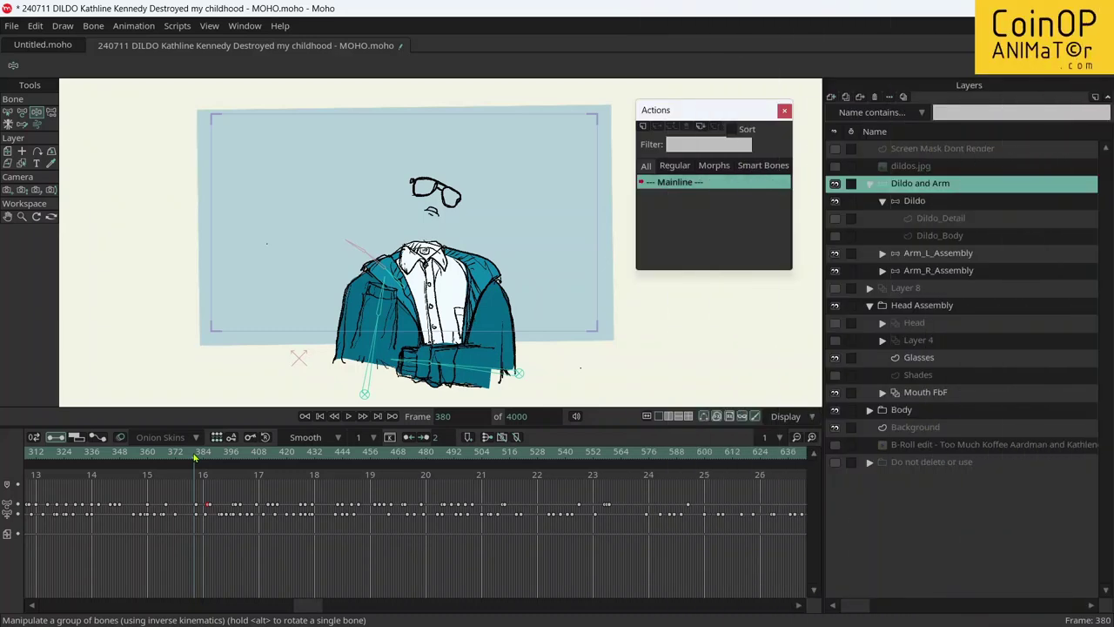
Replay the arm-raising motion between frames 375 and 442 to inspect it
{"action": "mouse_move", "coordinate": [195, 456]}
{"action": "left_mouse_down"}
{"action": "mouse_move", "coordinate": [204, 456]}
{"action": "mouse_move", "coordinate": [183, 458]}
{"action": "mouse_move", "coordinate": [244, 456]}
{"action": "mouse_move", "coordinate": [197, 460]}
{"action": "left_mouse_up"}
{"action": "left_click", "coordinate": [202, 455]}
{"action": "key", "text": "space"}
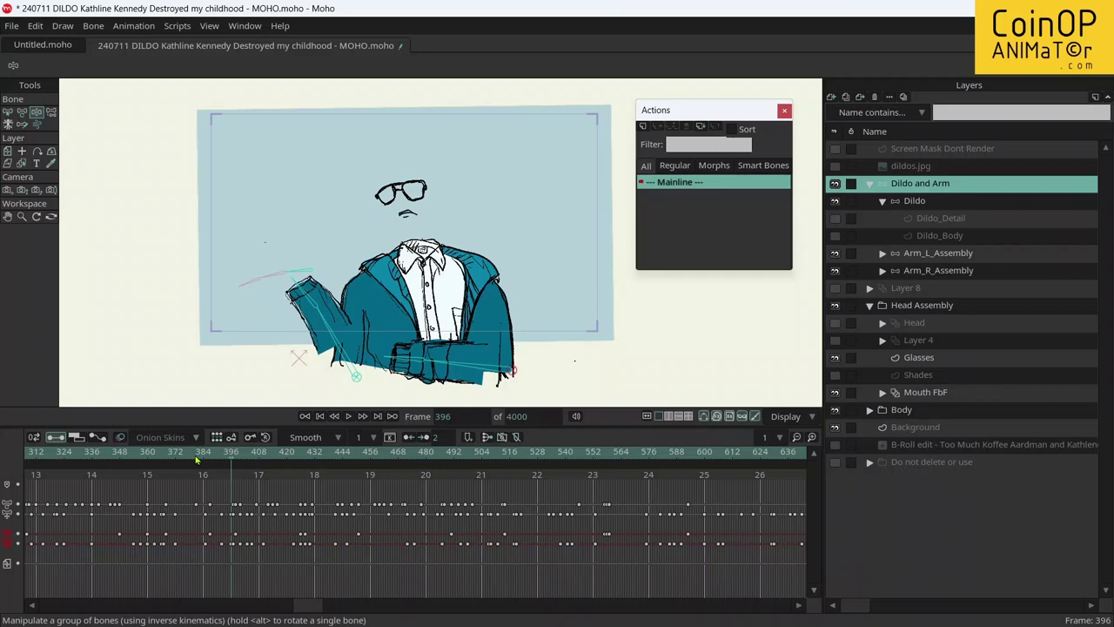
{"action": "left_click", "coordinate": [196, 462]}
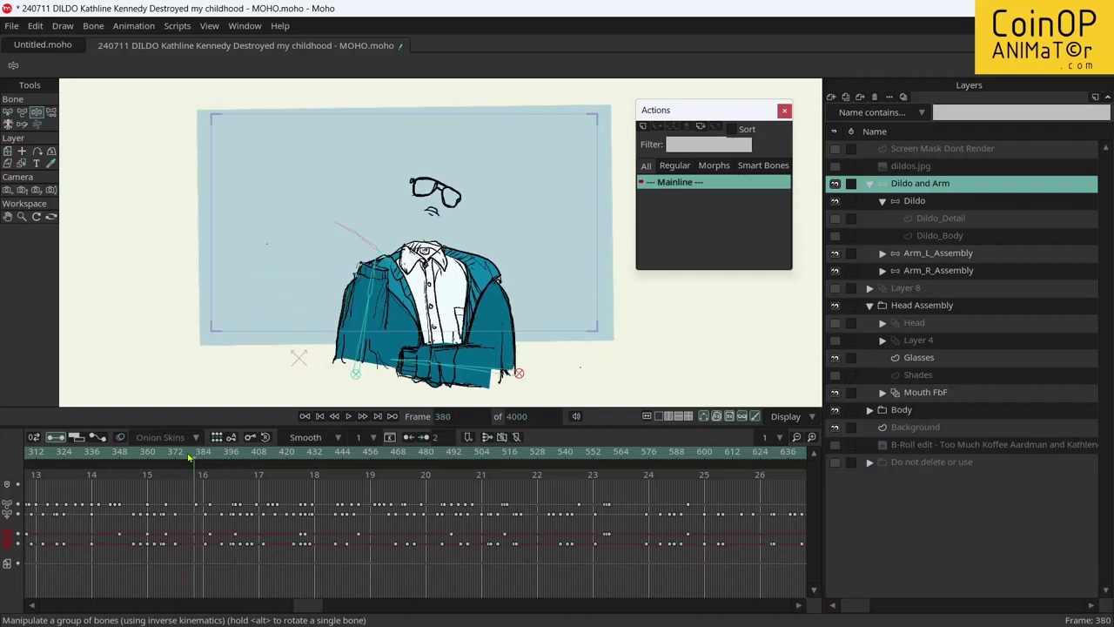
{"action": "key", "text": "space"}
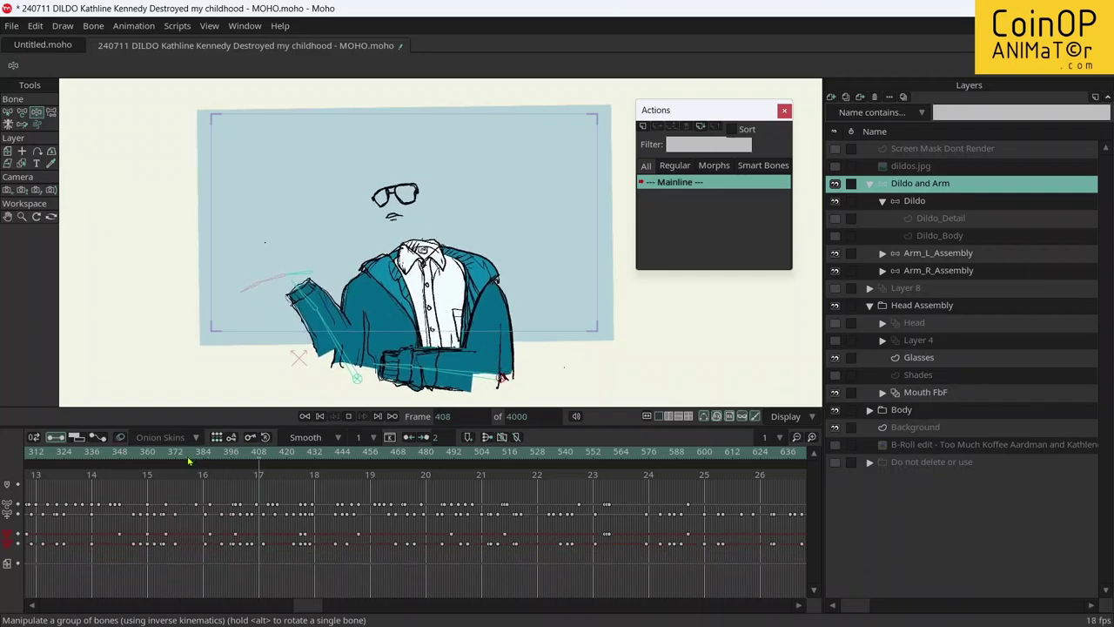
{"action": "key", "text": "space"}
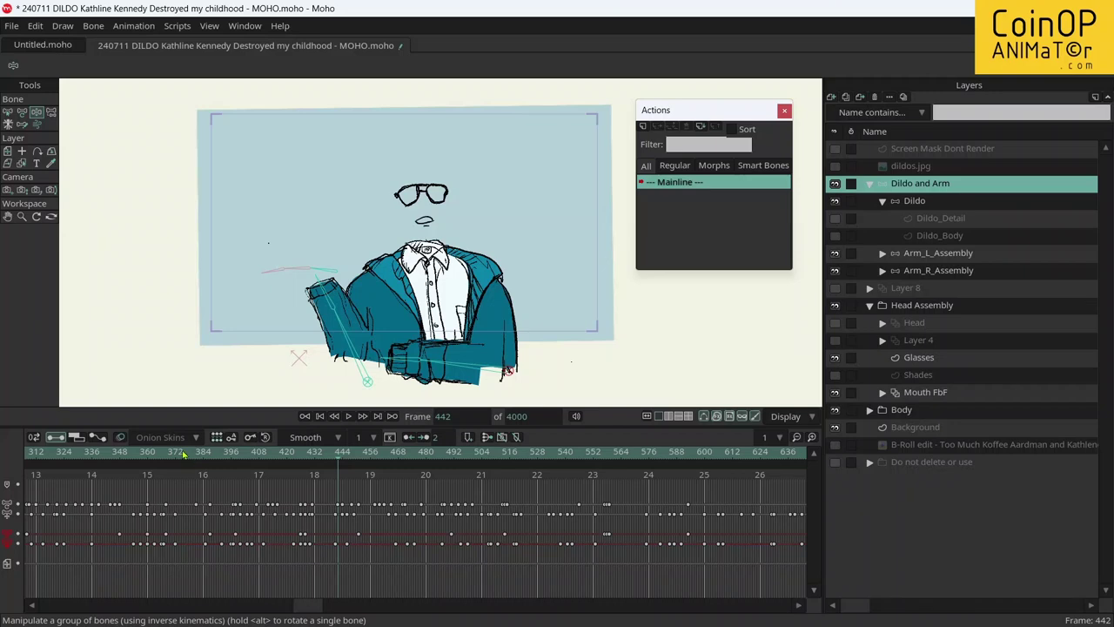
{"action": "left_click", "coordinate": [184, 454]}
{"action": "key", "text": "space"}
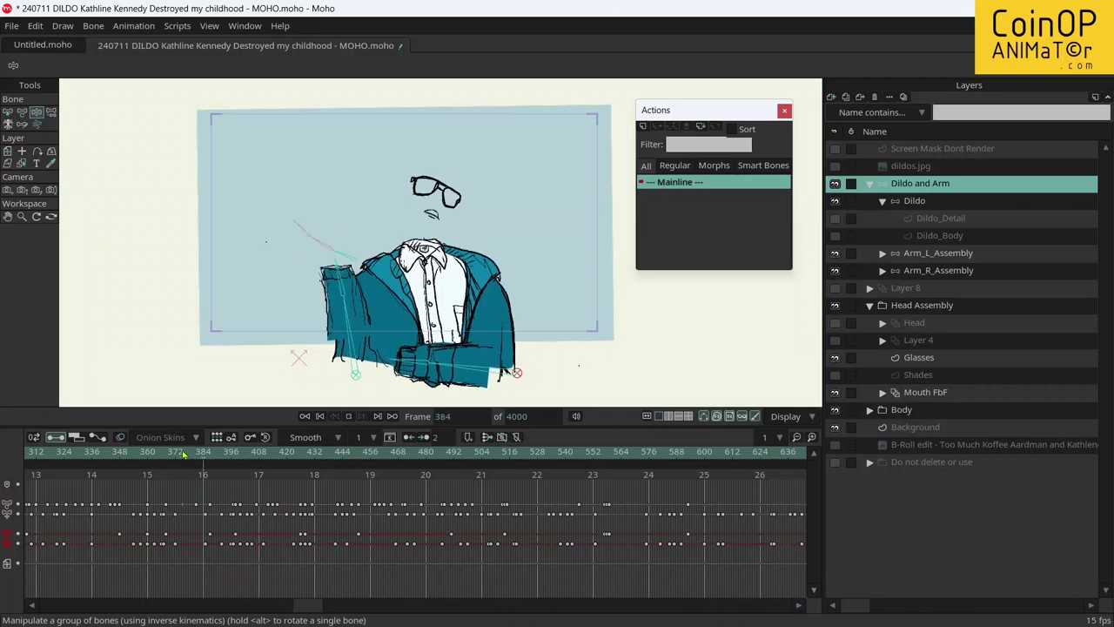
{"action": "key", "text": "space"}
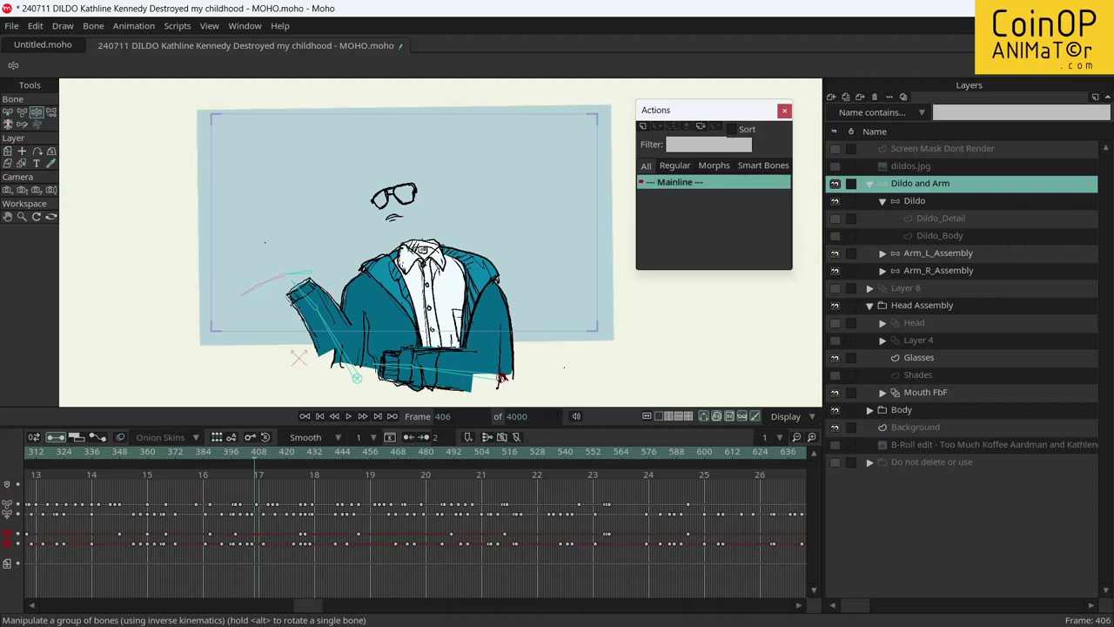
Move the playhead to frame 516, where the glitch ends, and open the File menu
{"action": "left_click_drag", "start_coordinate": [243, 459], "coordinate": [488, 468]}
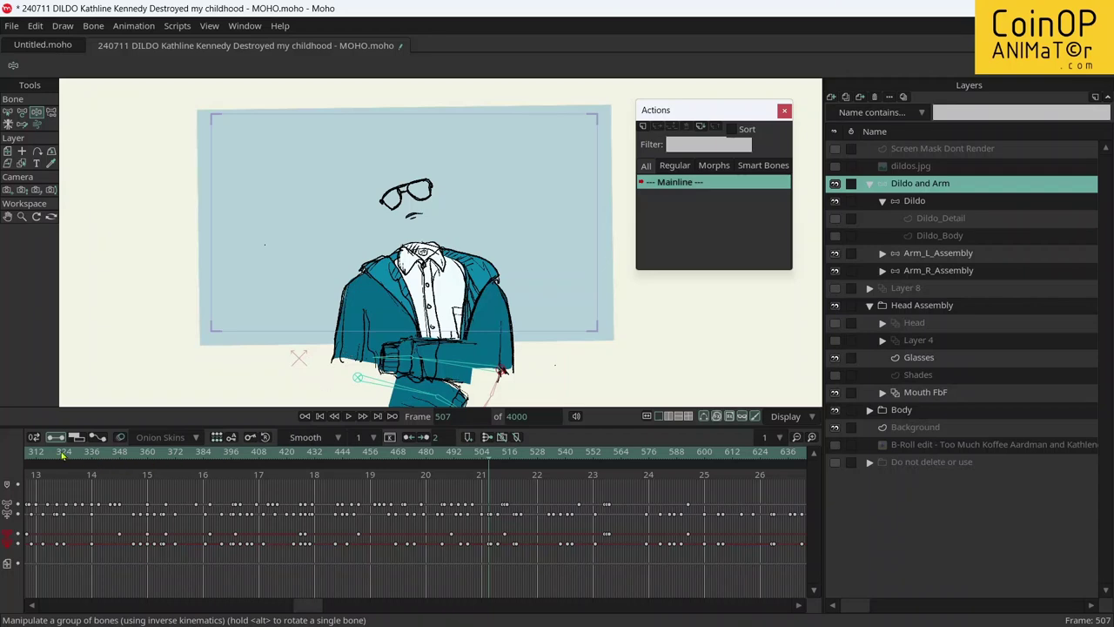
{"action": "left_click", "coordinate": [500, 459]}
{"action": "left_click_drag", "start_coordinate": [499, 458], "coordinate": [509, 459]}
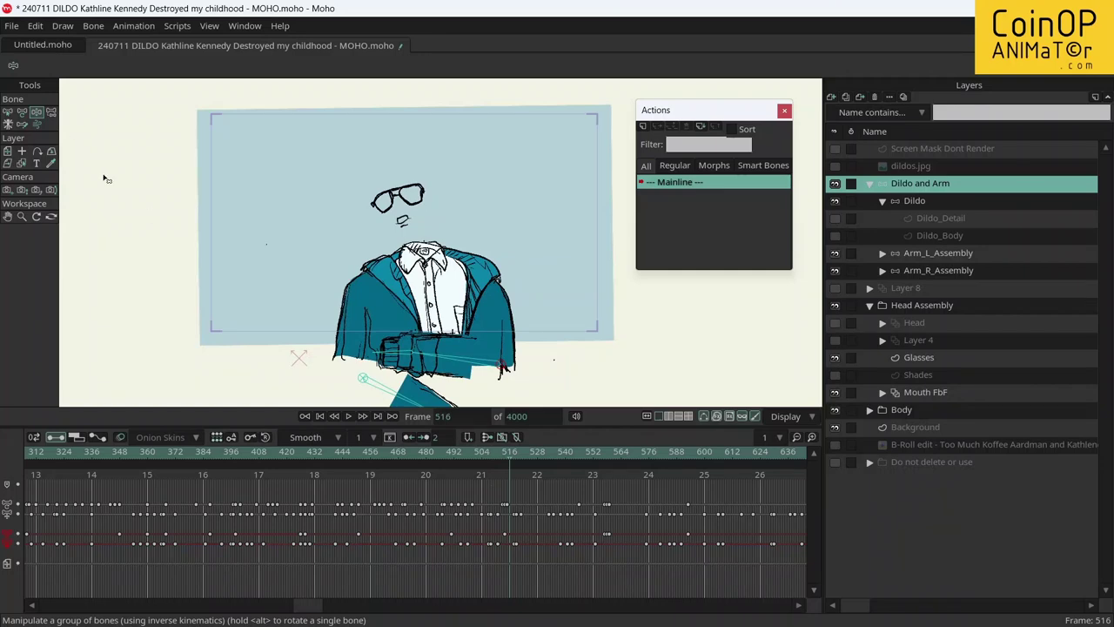
{"action": "left_click", "coordinate": [11, 26]}
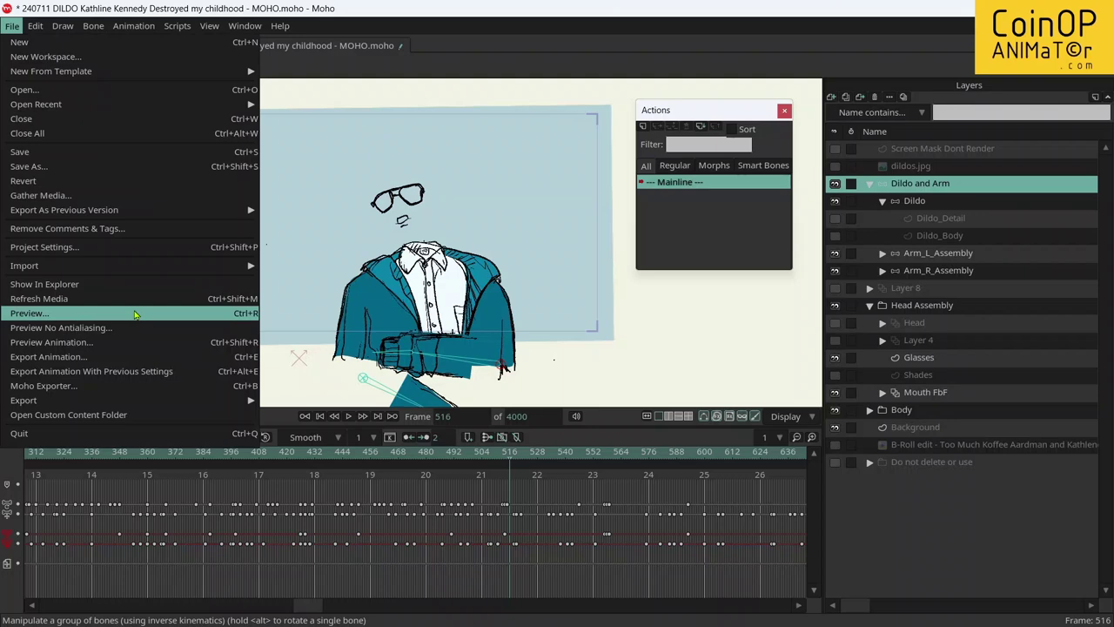
Start an animation export and set its End frame to 515
{"action": "left_click", "coordinate": [162, 357]}
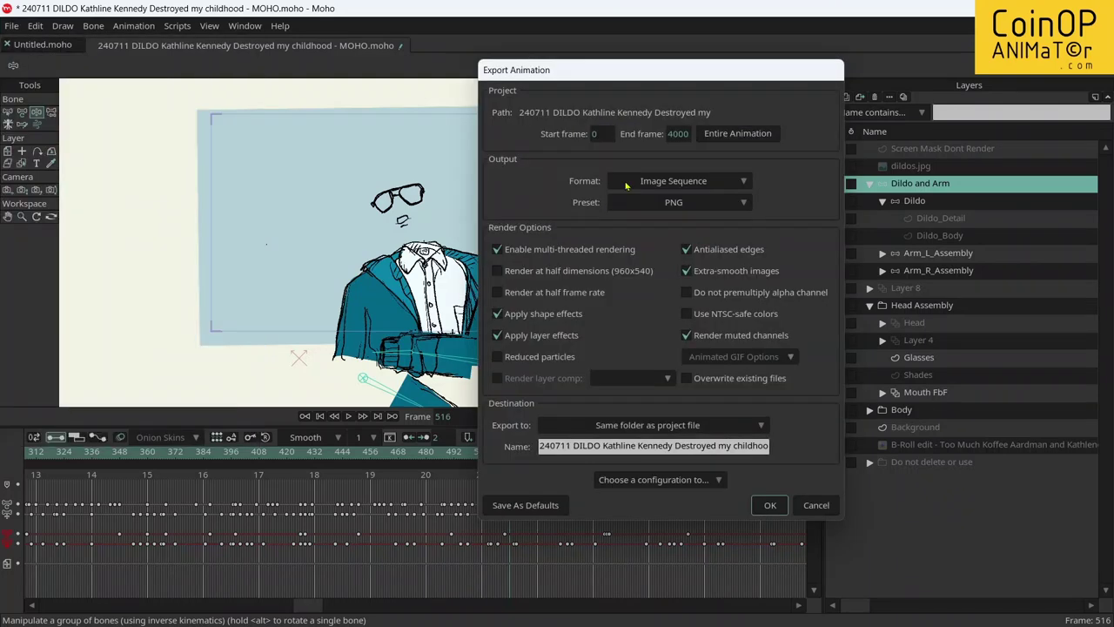
{"action": "double_click", "coordinate": [679, 134]}
{"action": "type", "text": "15"}
{"action": "key", "text": "BackSpace"}
{"action": "key", "text": "BackSpace"}
{"action": "key", "text": "BackSpace"}
Export into the 240711 BODY folder, overwriting existing files, then close the dialog
{"action": "left_click", "coordinate": [721, 427]}
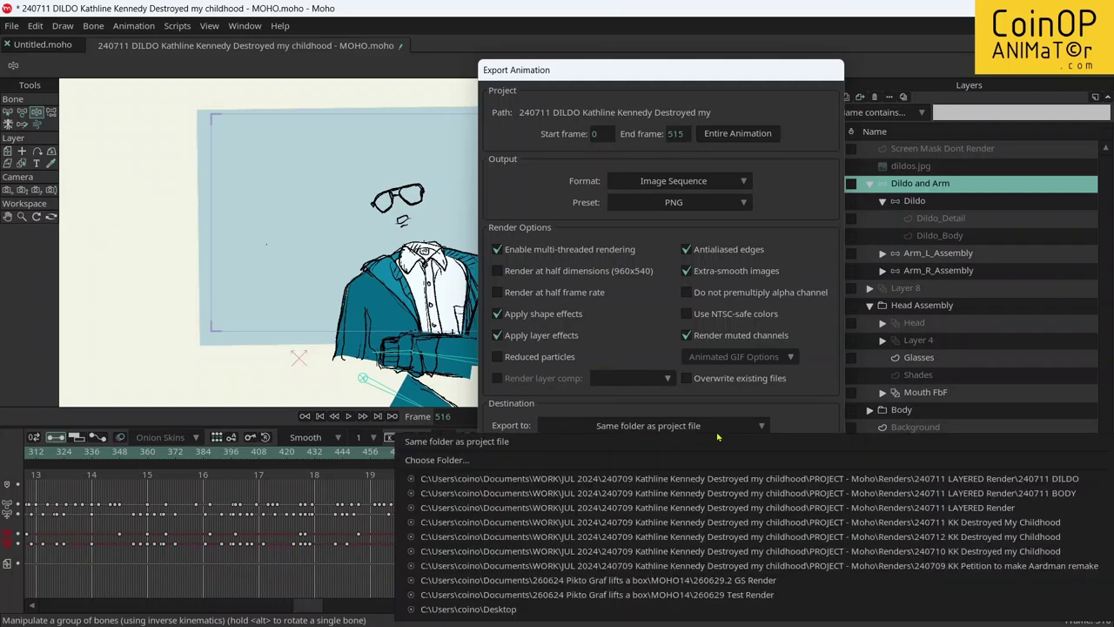
{"action": "left_click", "coordinate": [499, 459]}
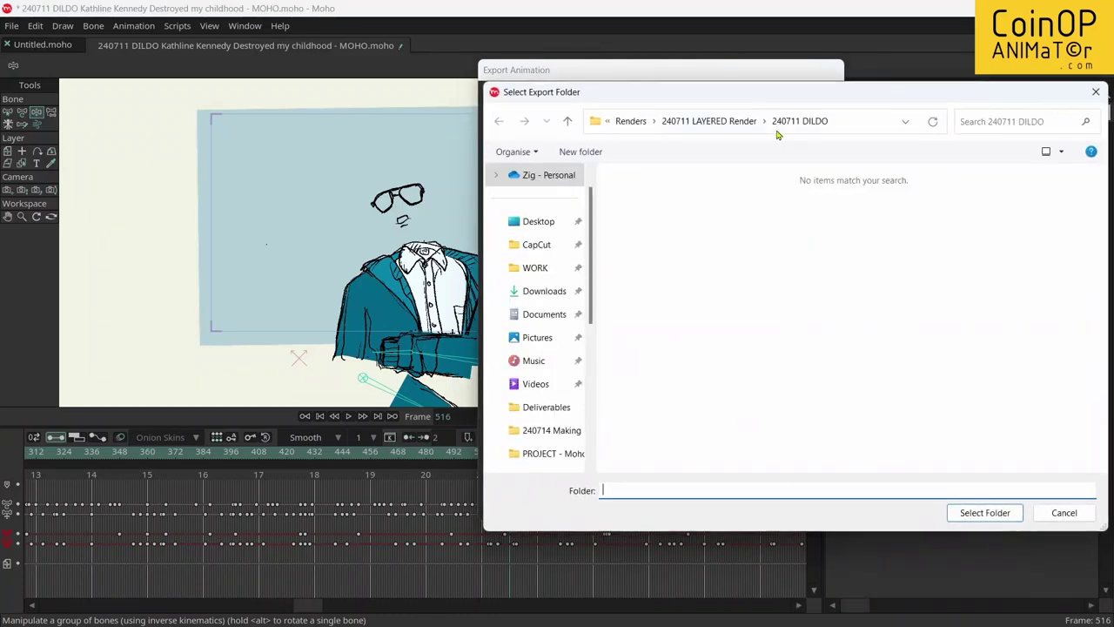
{"action": "left_click", "coordinate": [733, 121]}
{"action": "left_click", "coordinate": [662, 199]}
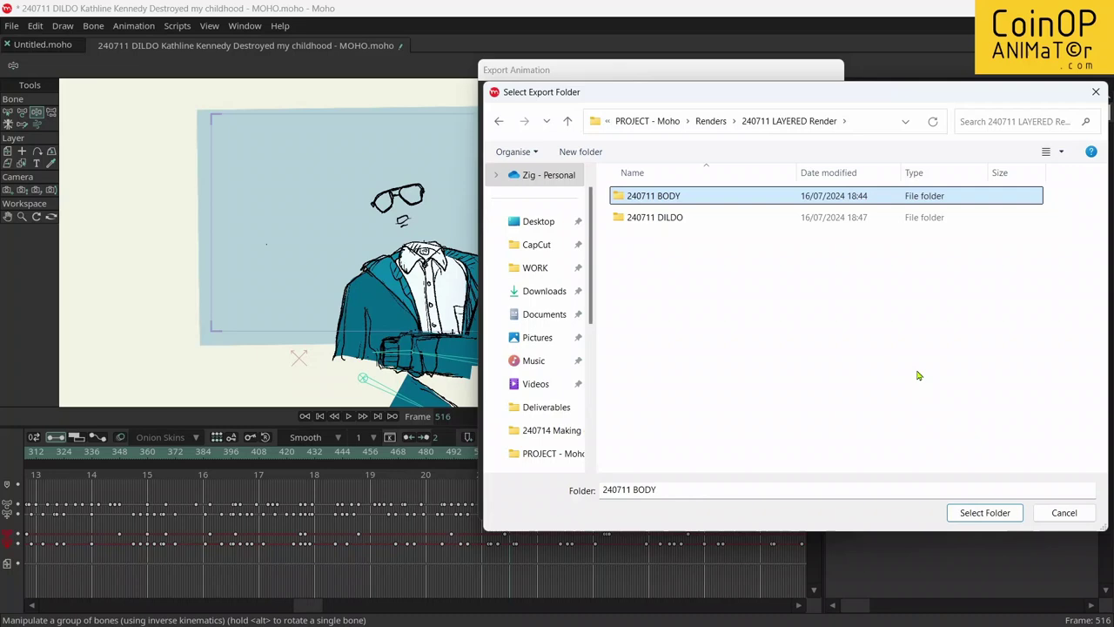
{"action": "left_click", "coordinate": [985, 513]}
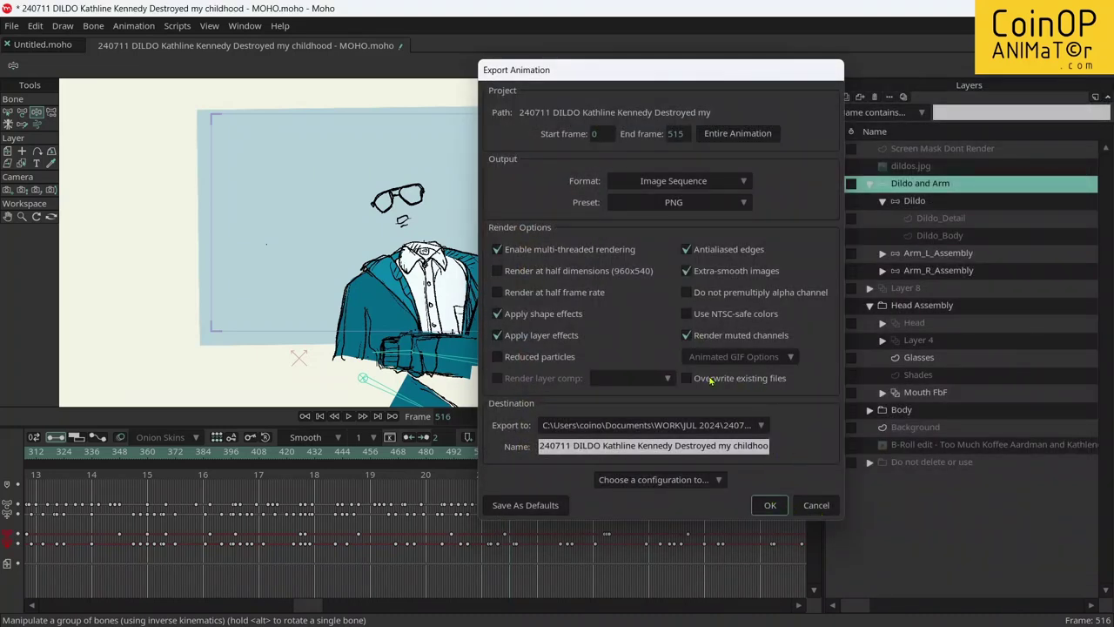
{"action": "left_click", "coordinate": [710, 379]}
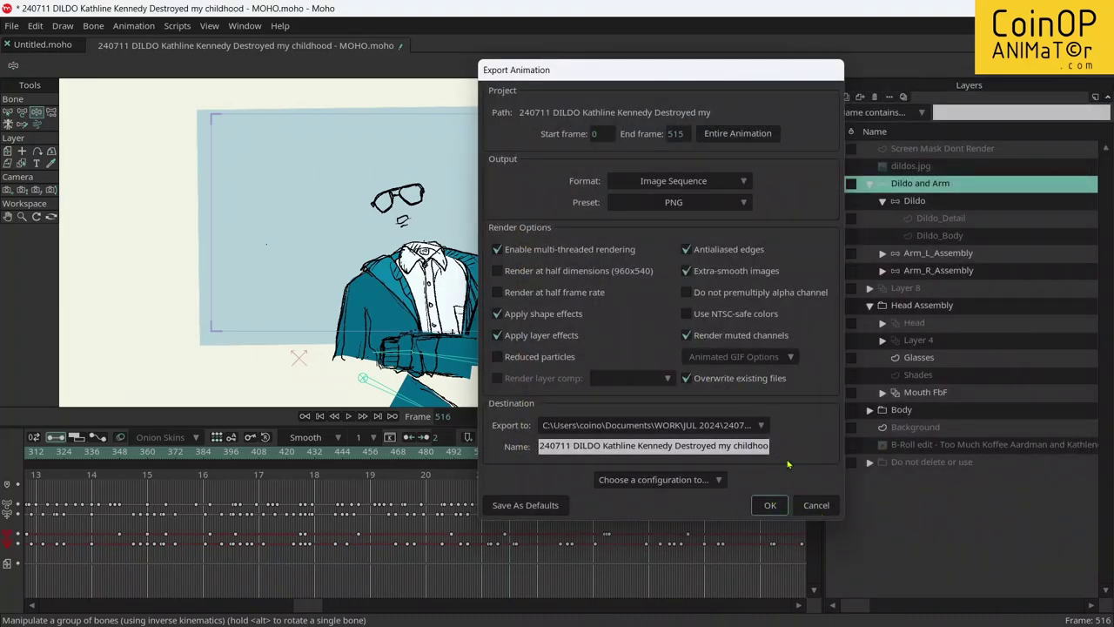
{"action": "left_click", "coordinate": [822, 505]}
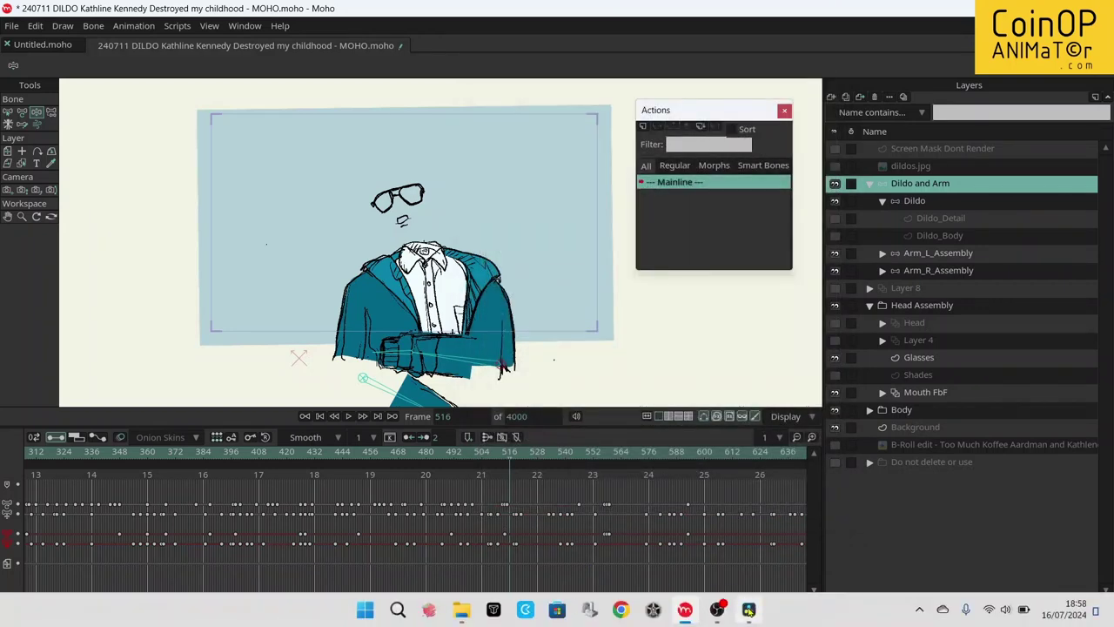
Bring DaVinci Resolve forward and switch to the Fusion page's node graph
{"action": "left_click", "coordinate": [749, 609]}
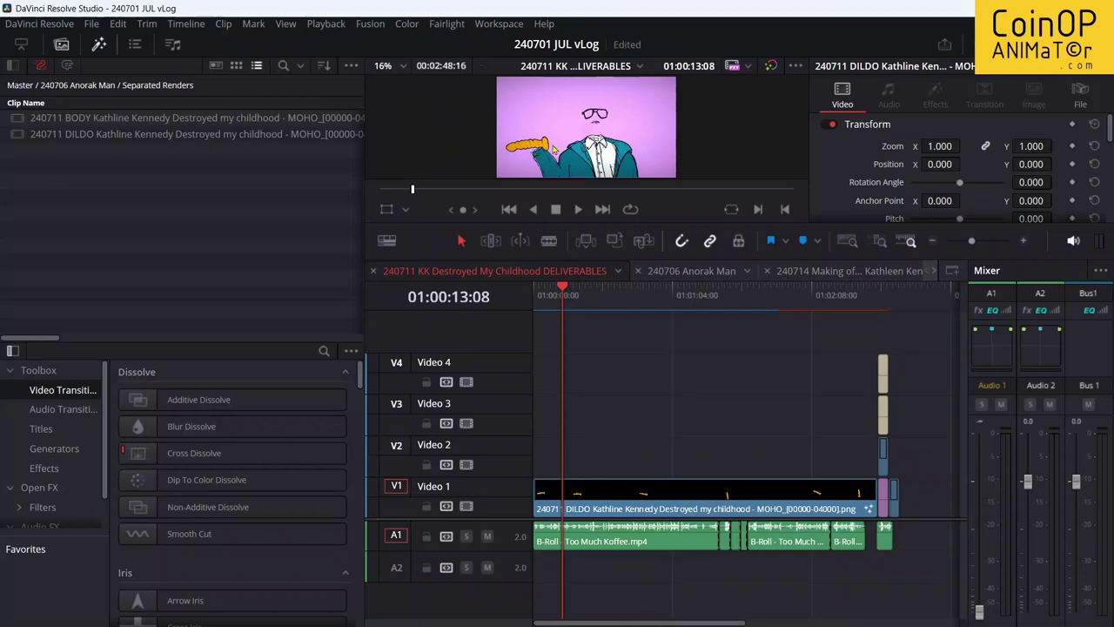
{"action": "key", "text": "shift+5"}
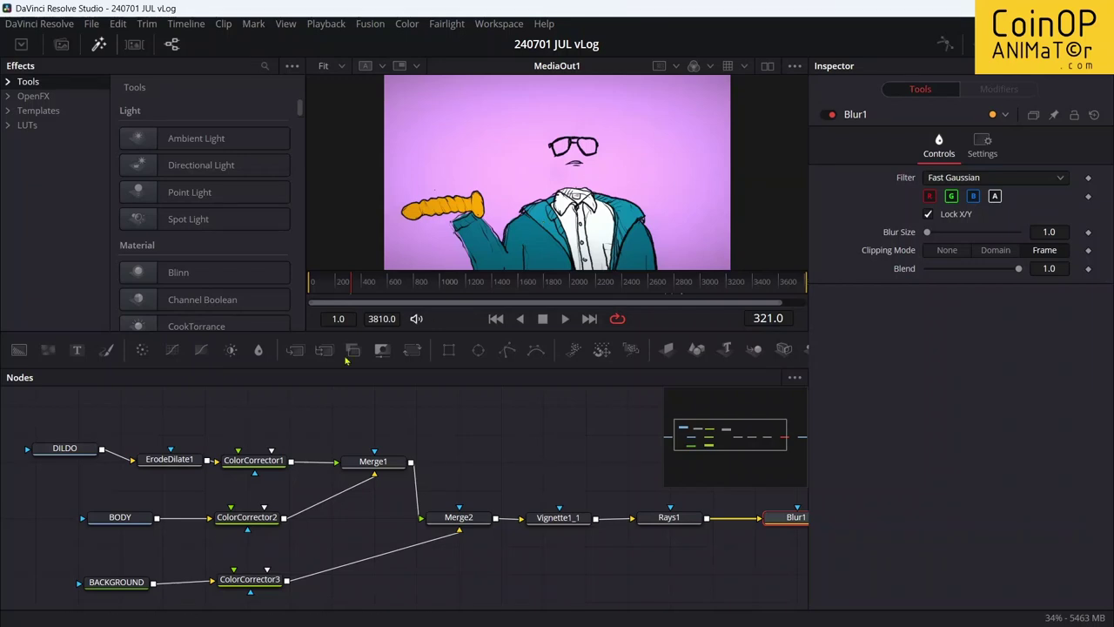
Undo the magenta tint on ColorCorrector3 to restore the orange prop, then return to Edit
{"action": "left_click", "coordinate": [253, 463]}
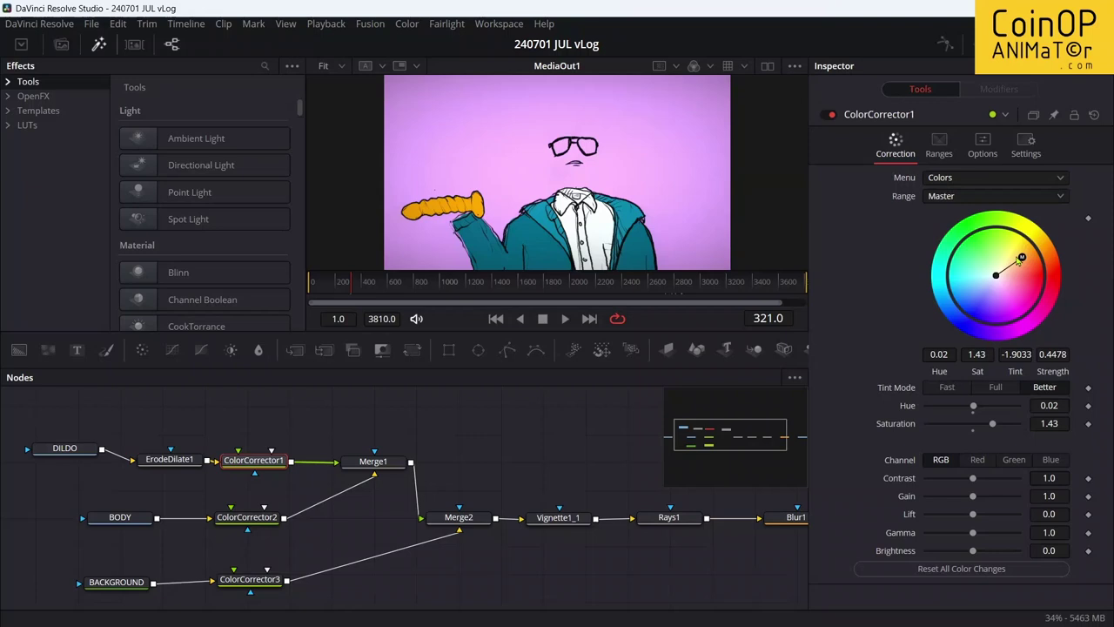
{"action": "left_click_drag", "start_coordinate": [1019, 261], "coordinate": [1004, 322]}
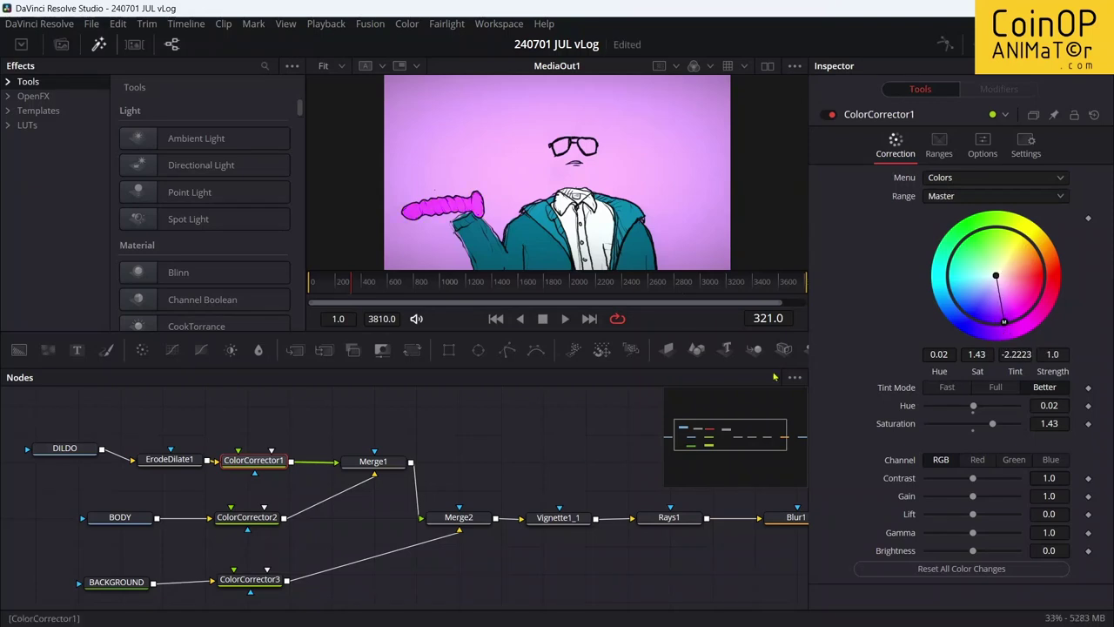
{"action": "left_click", "coordinate": [250, 579]}
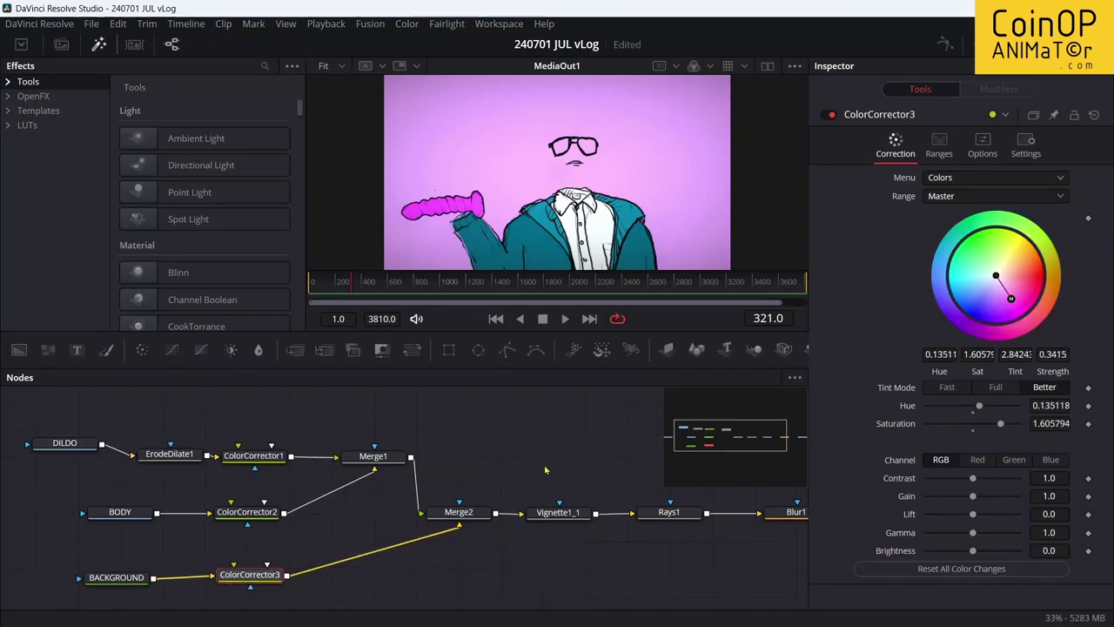
{"action": "key", "text": "ctrl+z"}
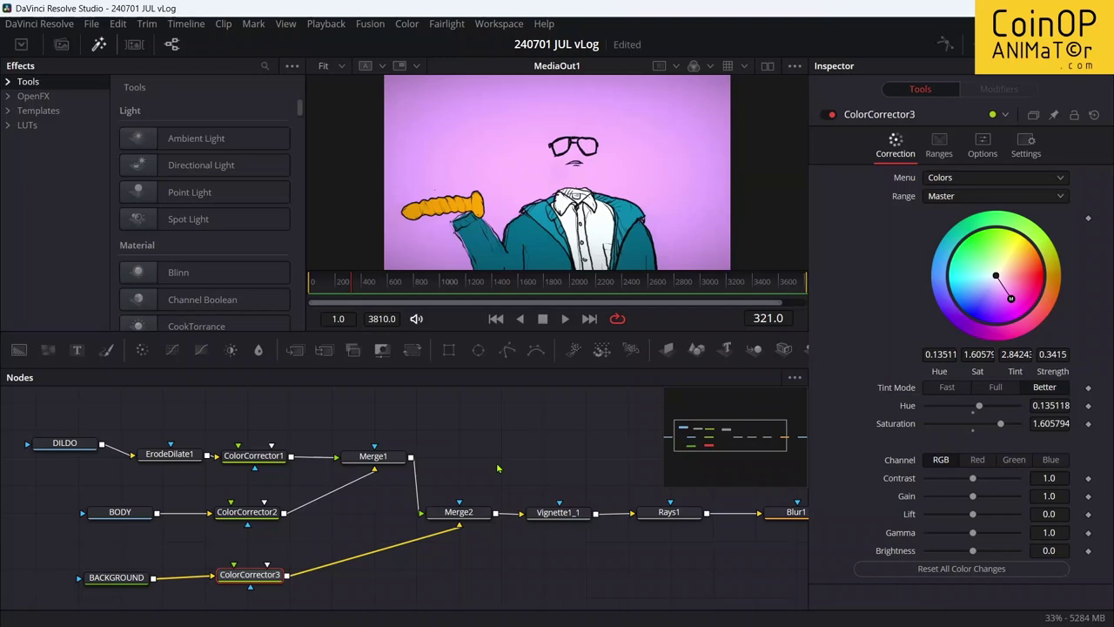
{"action": "key", "text": "shift+4"}
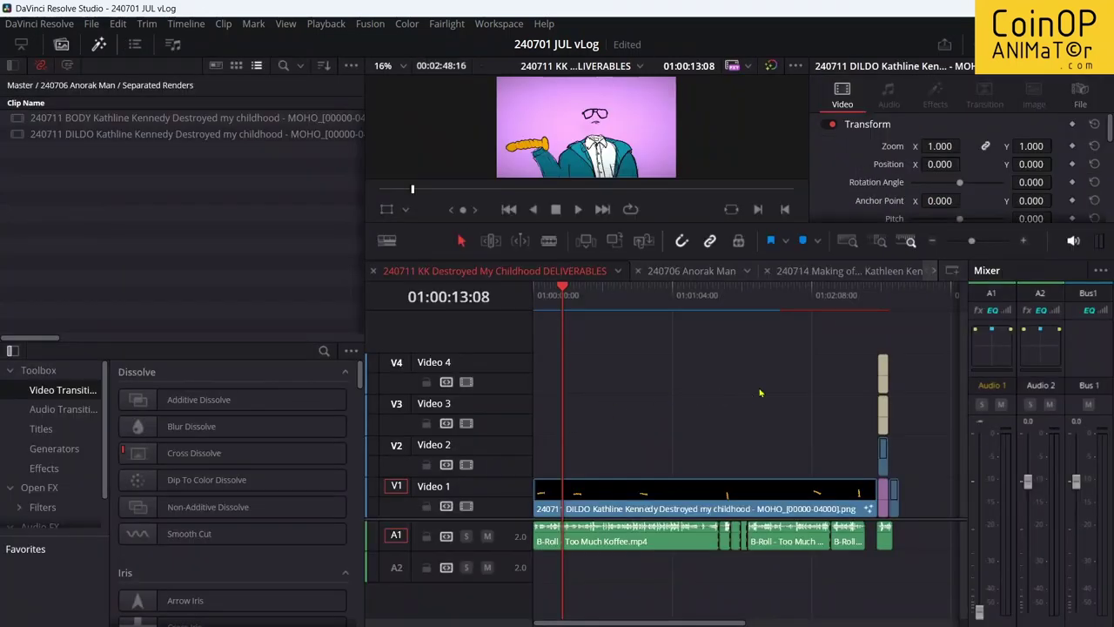
Scrub and briefly play the clip's opening around 01:00:15:16, then switch back to Moho
{"action": "left_click", "coordinate": [580, 302]}
{"action": "left_click_drag", "start_coordinate": [580, 302], "coordinate": [568, 302]}
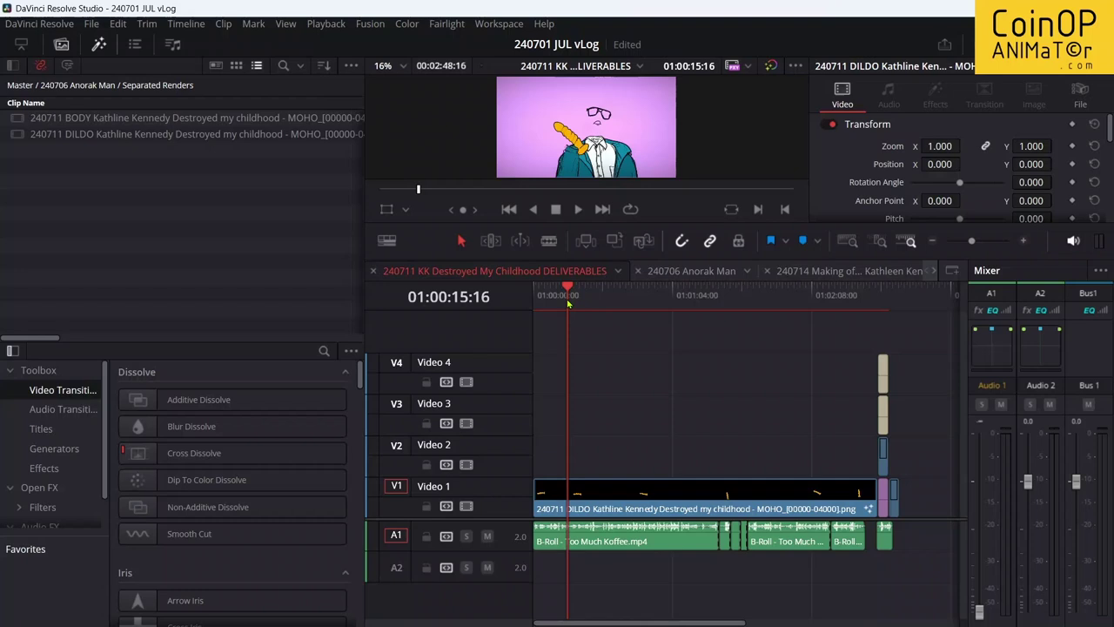
{"action": "mouse_move", "coordinate": [567, 302]}
{"action": "left_mouse_down"}
{"action": "mouse_move", "coordinate": [603, 305]}
{"action": "mouse_move", "coordinate": [557, 310]}
{"action": "left_mouse_up"}
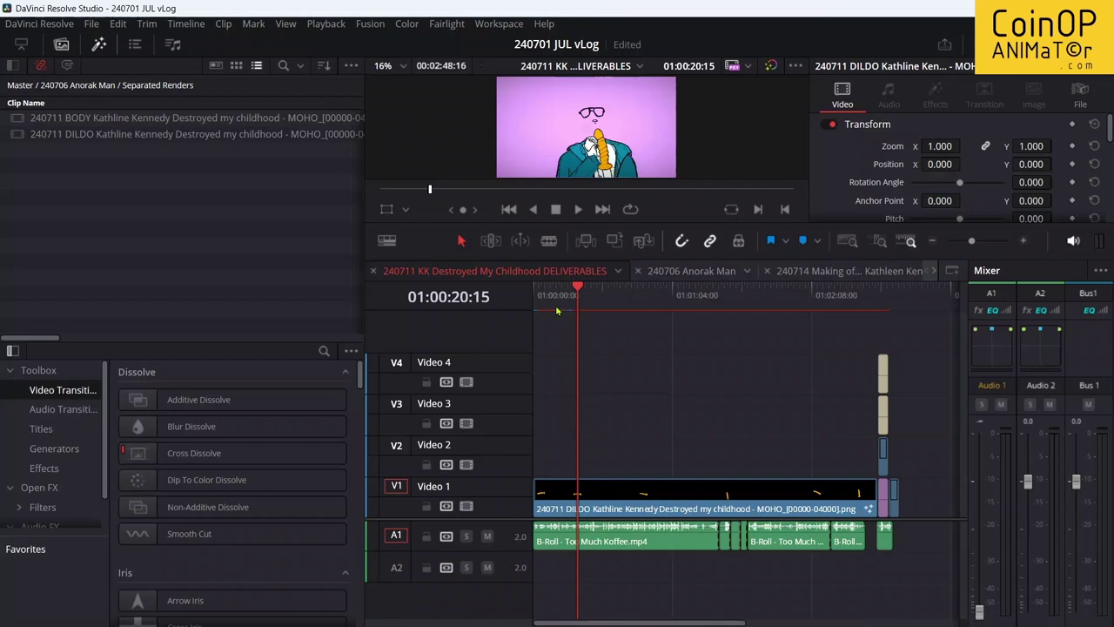
{"action": "mouse_move", "coordinate": [557, 311]}
{"action": "left_mouse_down"}
{"action": "mouse_move", "coordinate": [578, 311]}
{"action": "mouse_move", "coordinate": [565, 316]}
{"action": "left_mouse_up"}
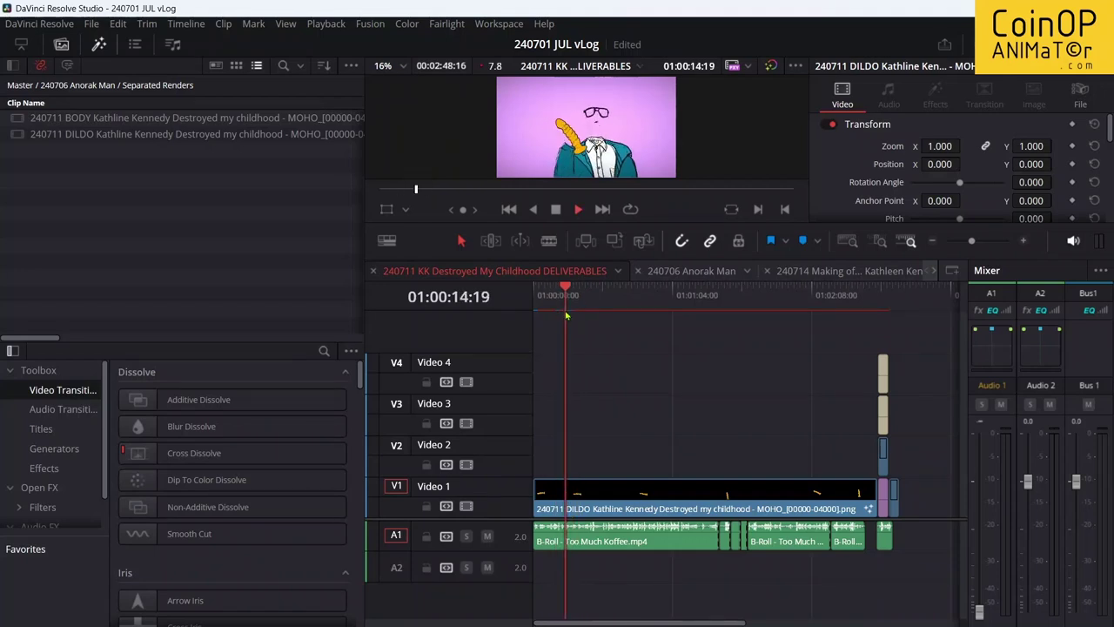
{"action": "key", "text": "space"}
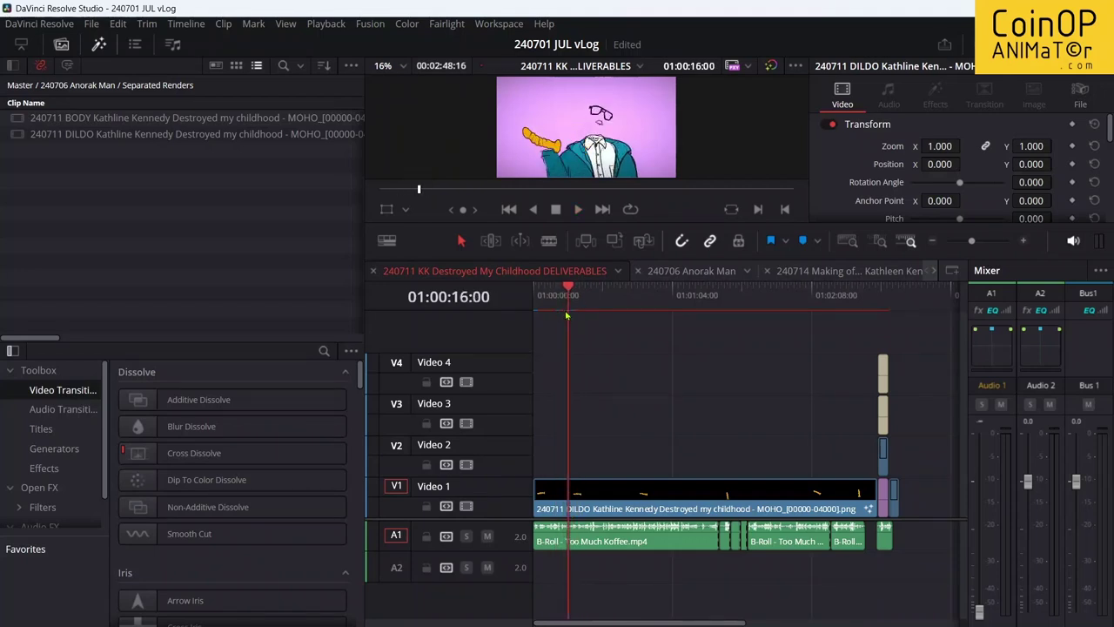
{"action": "mouse_move", "coordinate": [566, 315]}
{"action": "left_mouse_down"}
{"action": "mouse_move", "coordinate": [577, 315]}
{"action": "mouse_move", "coordinate": [562, 315]}
{"action": "left_mouse_up"}
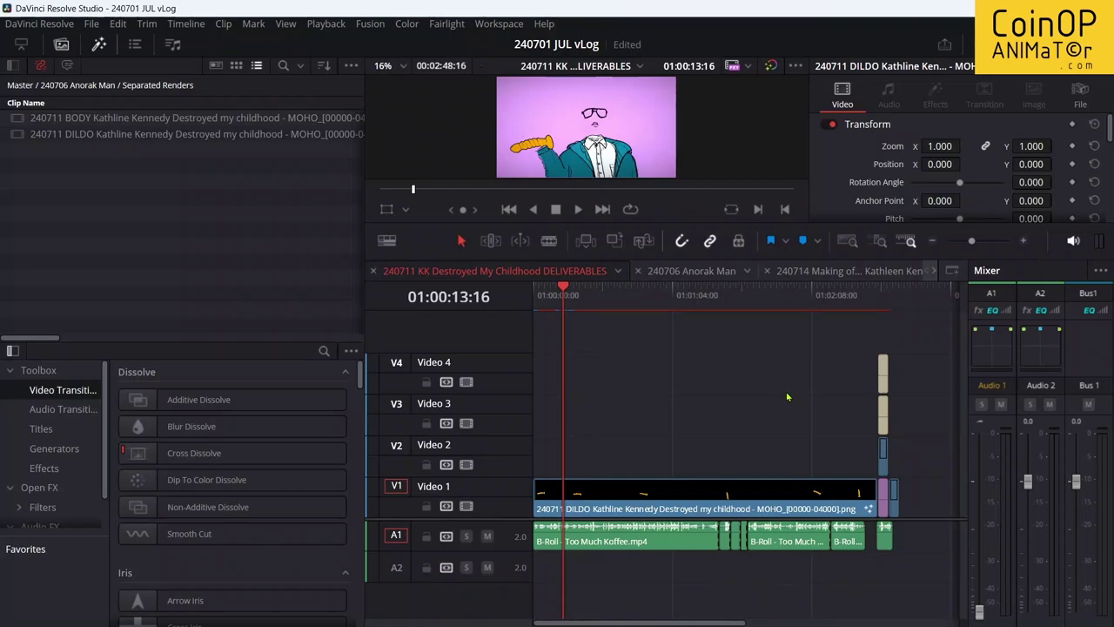
{"action": "key", "text": "alt+Tab"}
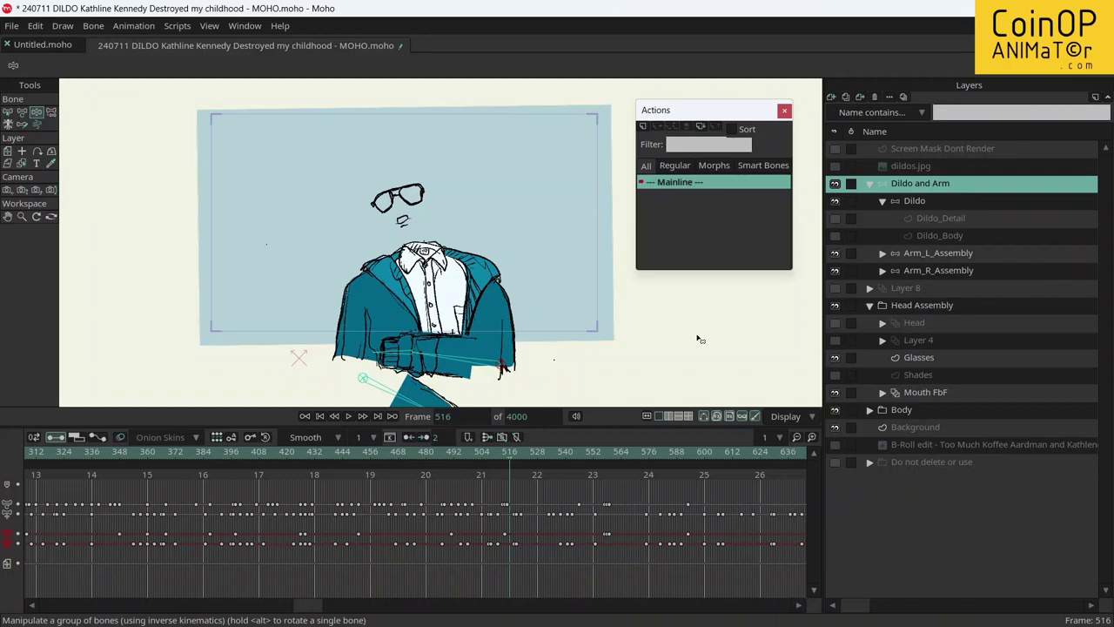
Reposition the empty DJV player window up and to the right over Moho
{"action": "mouse_move", "coordinate": [662, 625]}
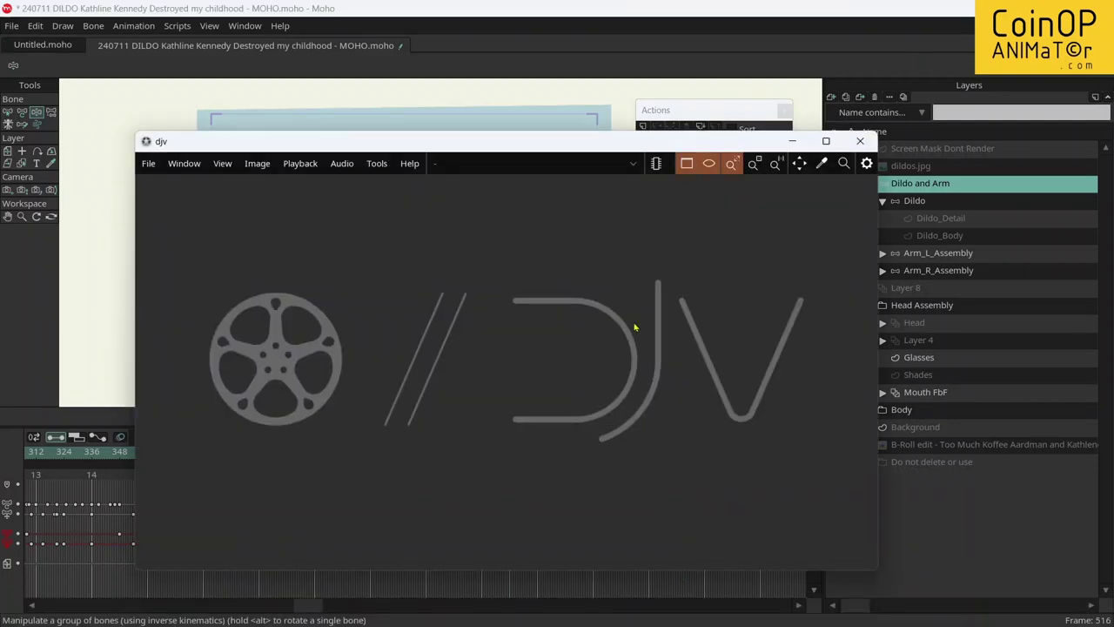
{"action": "left_click_drag", "start_coordinate": [529, 146], "coordinate": [535, 86]}
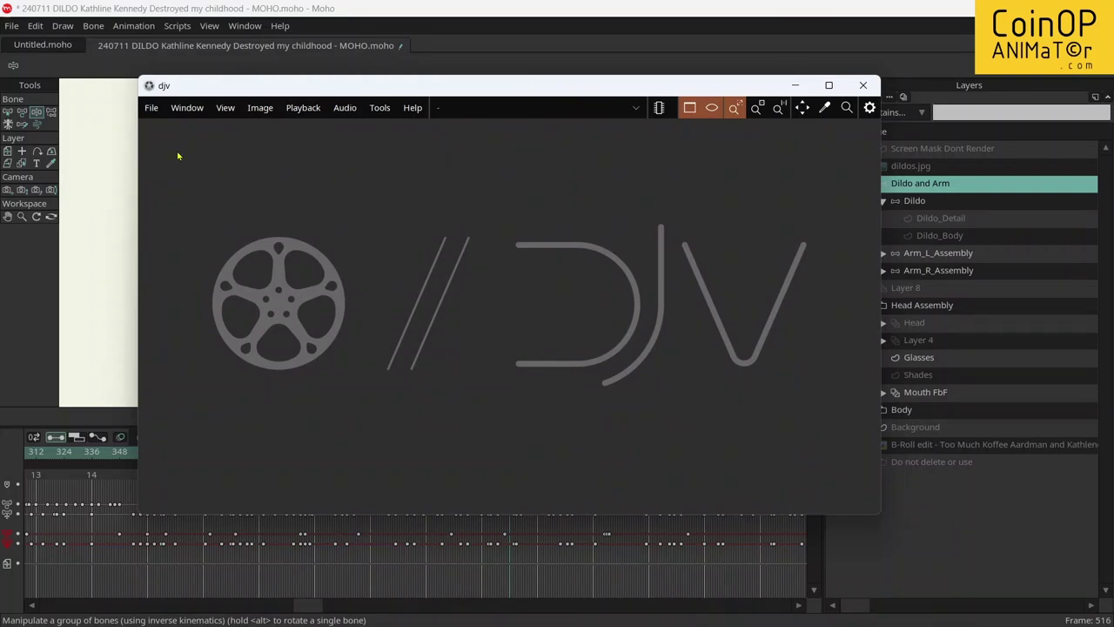
{"action": "left_click", "coordinate": [150, 108]}
{"action": "left_click", "coordinate": [620, 283]}
Load the first PNG of the 240711 BODY sequence into DJV and minimize File Explorer
{"action": "left_click", "coordinate": [462, 611]}
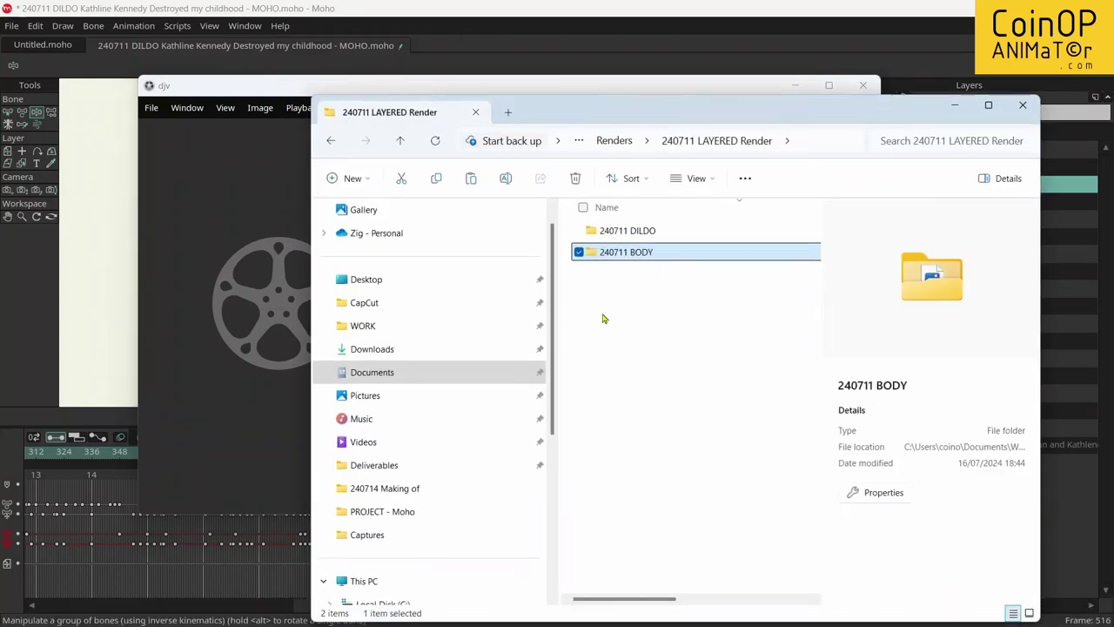
{"action": "double_click", "coordinate": [630, 252]}
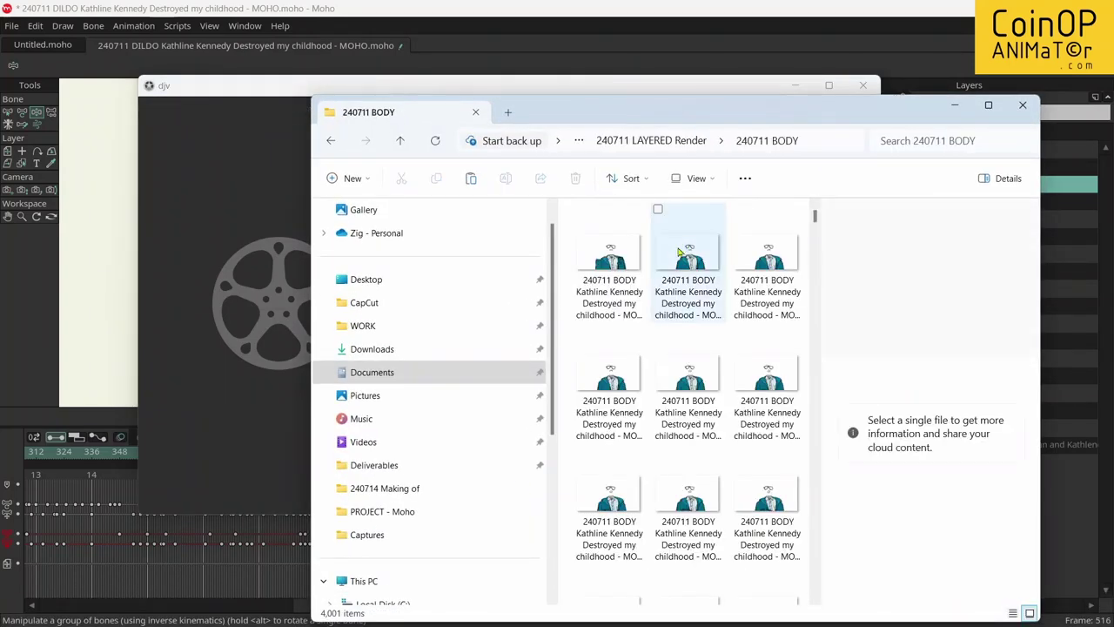
{"action": "left_click", "coordinate": [619, 256]}
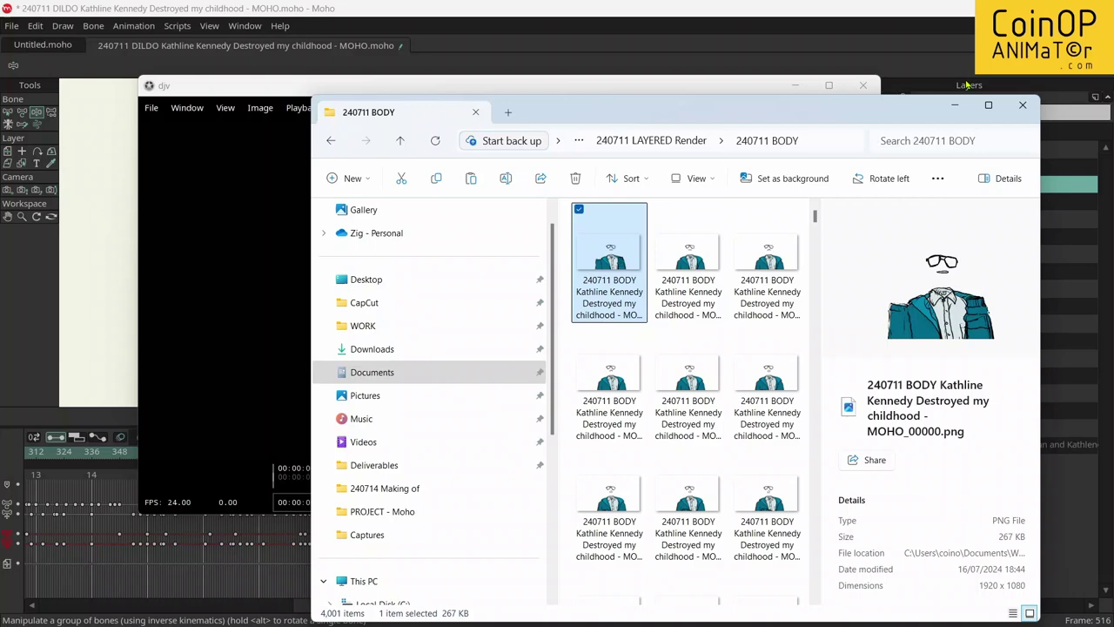
{"action": "left_click", "coordinate": [954, 105]}
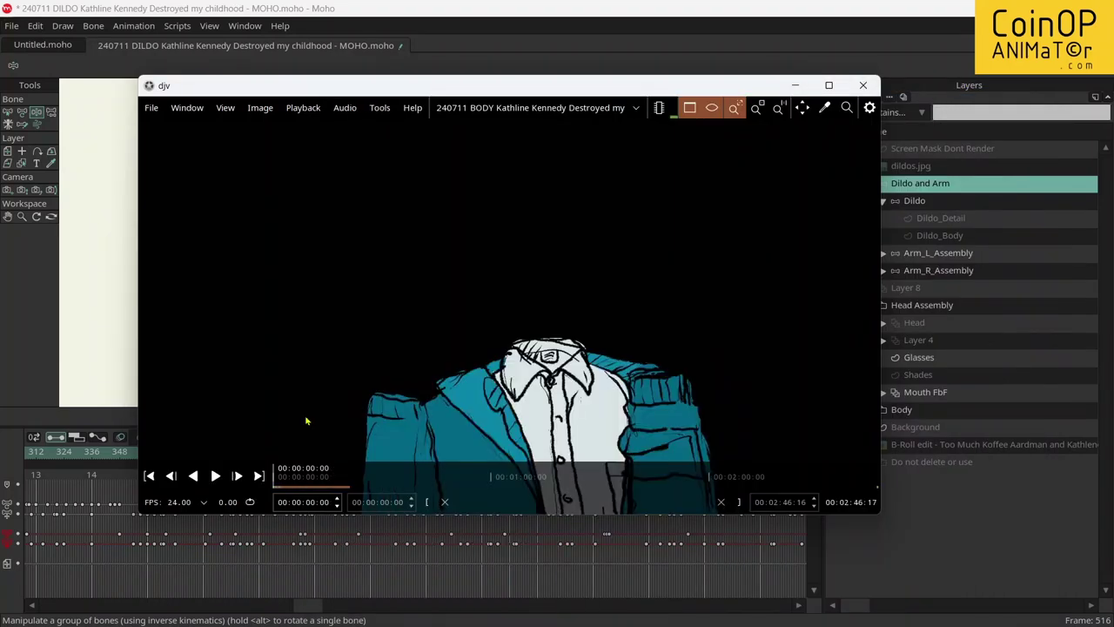
Play the BODY sequence in DJV until about 00:00:18:21, then minimize the player
{"action": "left_click", "coordinate": [215, 475]}
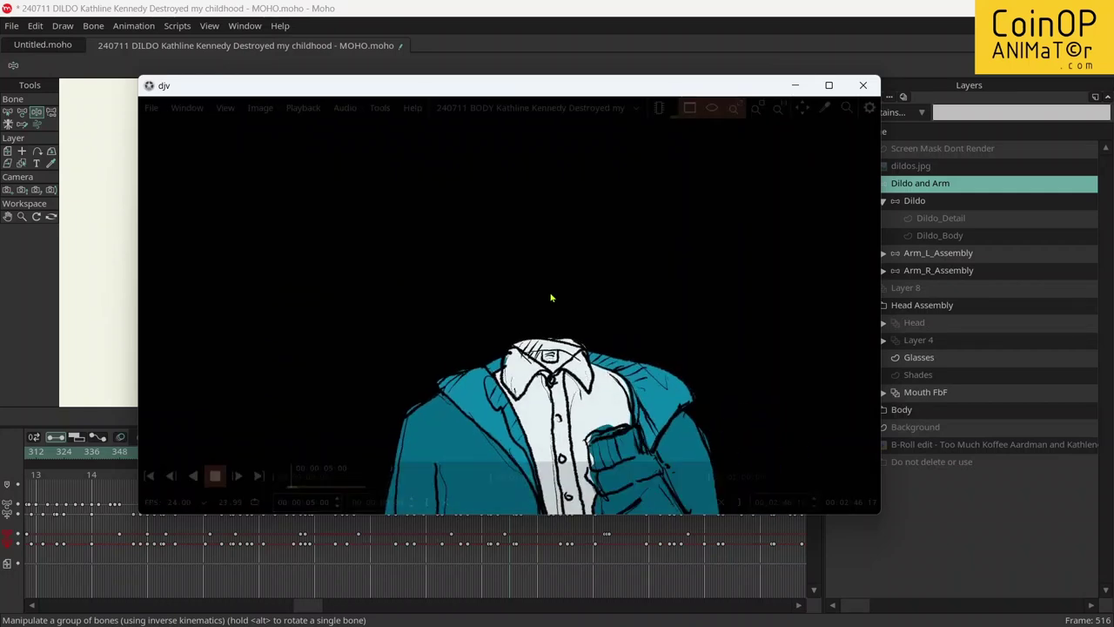
{"action": "mouse_move", "coordinate": [532, 281]}
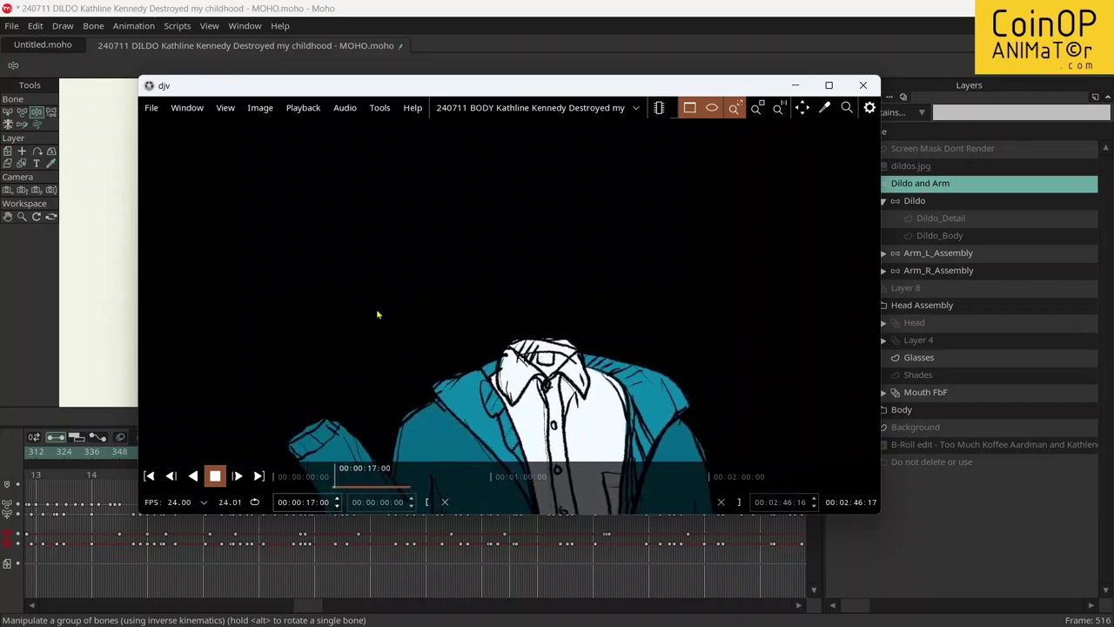
{"action": "left_click", "coordinate": [215, 476]}
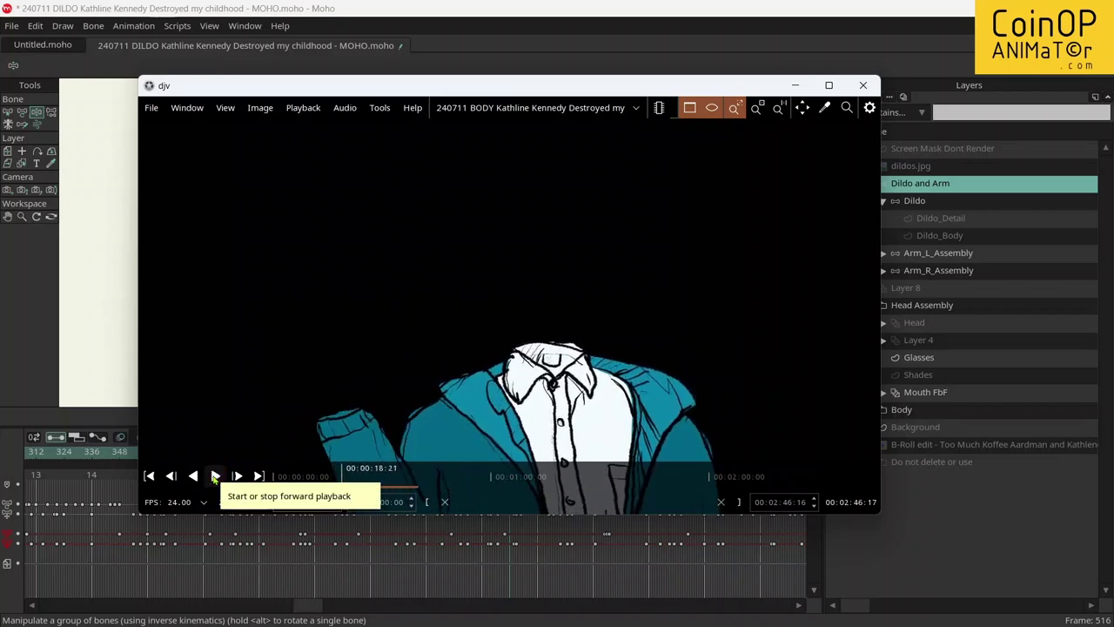
{"action": "left_click", "coordinate": [796, 88]}
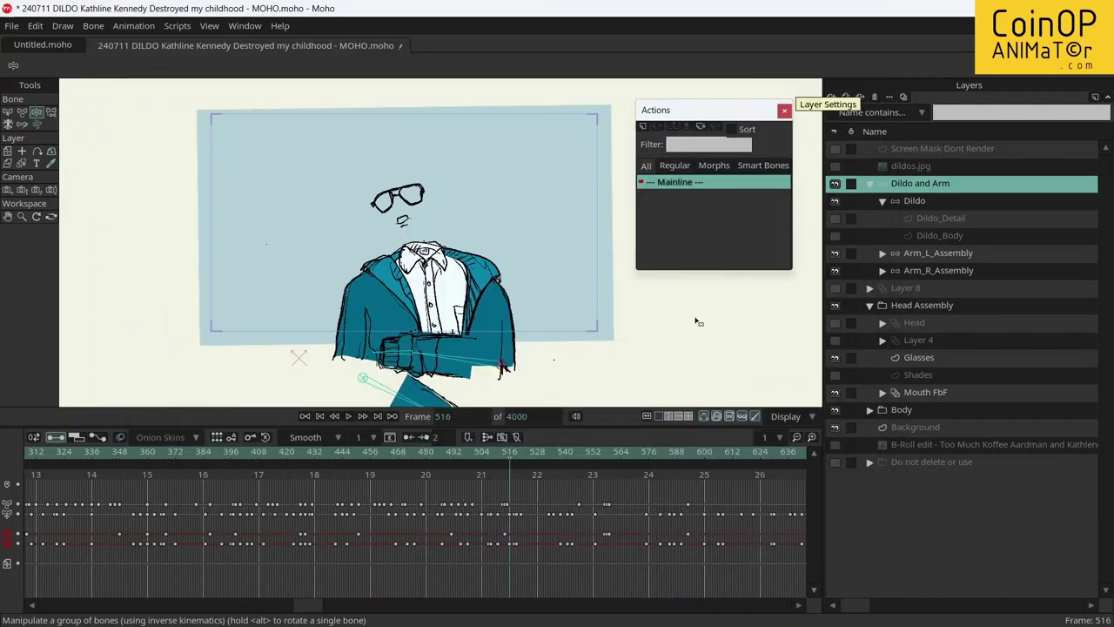